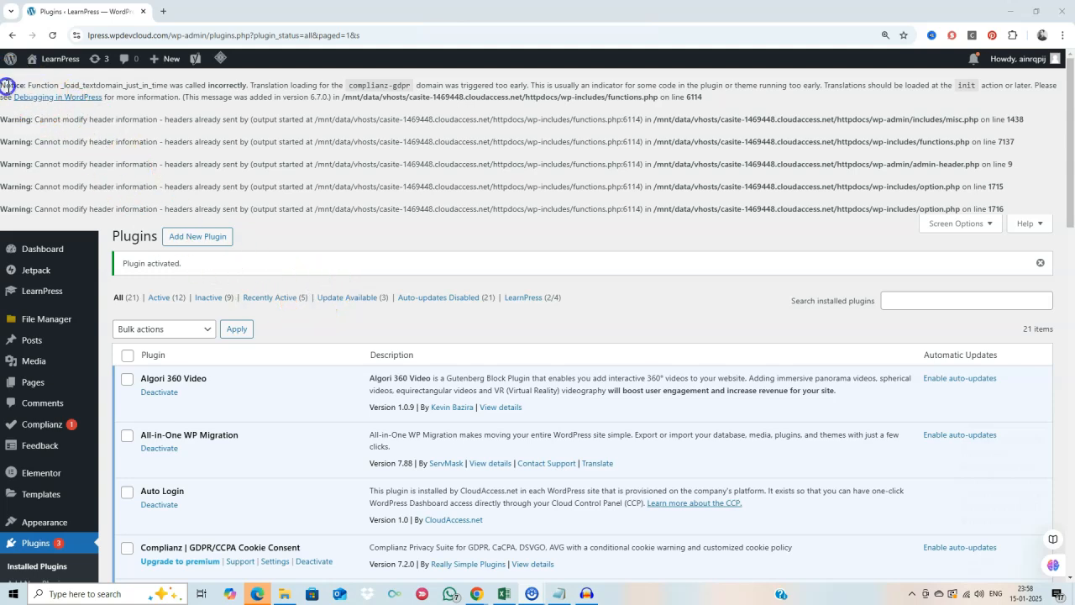
Examine the PHP notice and header warnings displayed above the installed plugins list
{"action": "left_click_drag", "start_coordinate": [5, 85], "coordinate": [238, 85]}
{"action": "left_click", "coordinate": [294, 132]}
{"action": "left_click_drag", "start_coordinate": [35, 121], "coordinate": [187, 119]}
{"action": "left_click_drag", "start_coordinate": [65, 145], "coordinate": [157, 145]}
{"action": "left_click", "coordinate": [64, 173]}
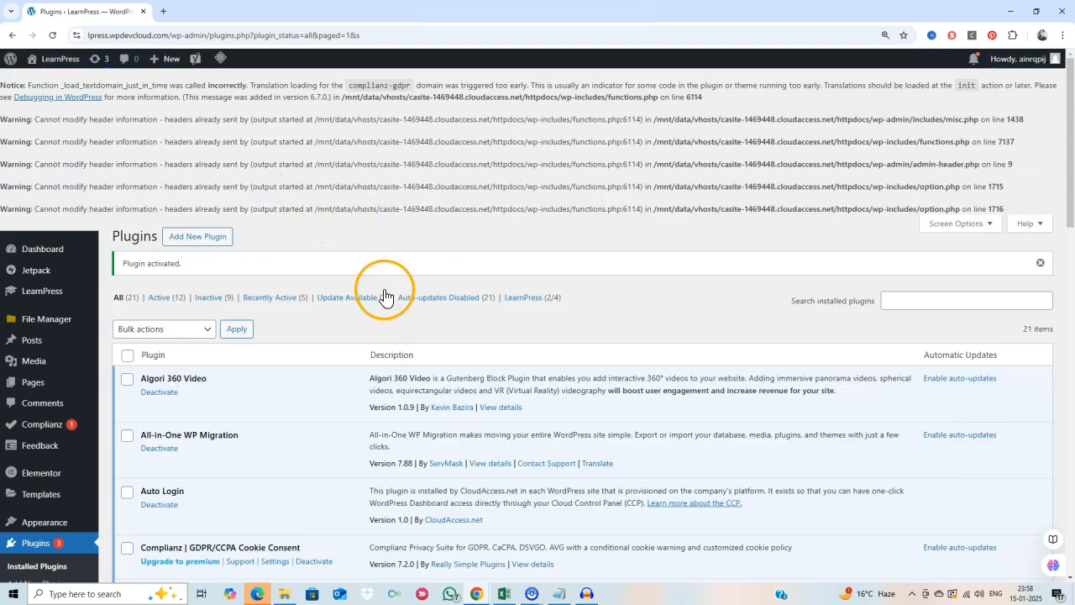
{"action": "scroll", "coordinate": [390, 303], "scroll_direction": "down", "scroll_amount": 2}
{"action": "scroll", "coordinate": [396, 305], "scroll_direction": "up", "scroll_amount": 2}
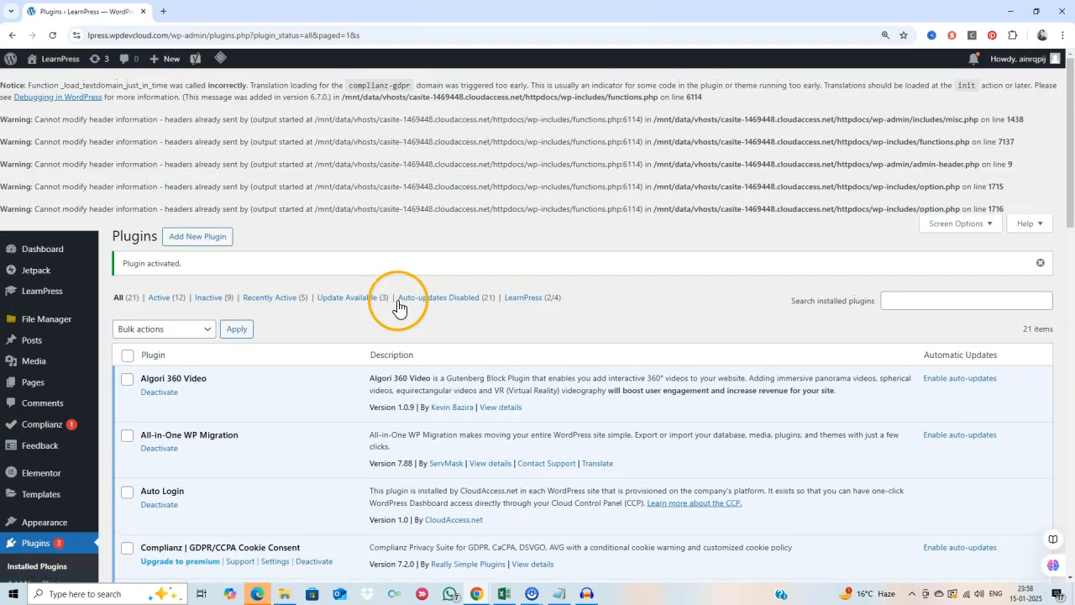
{"action": "scroll", "coordinate": [399, 307], "scroll_direction": "down", "scroll_amount": 2}
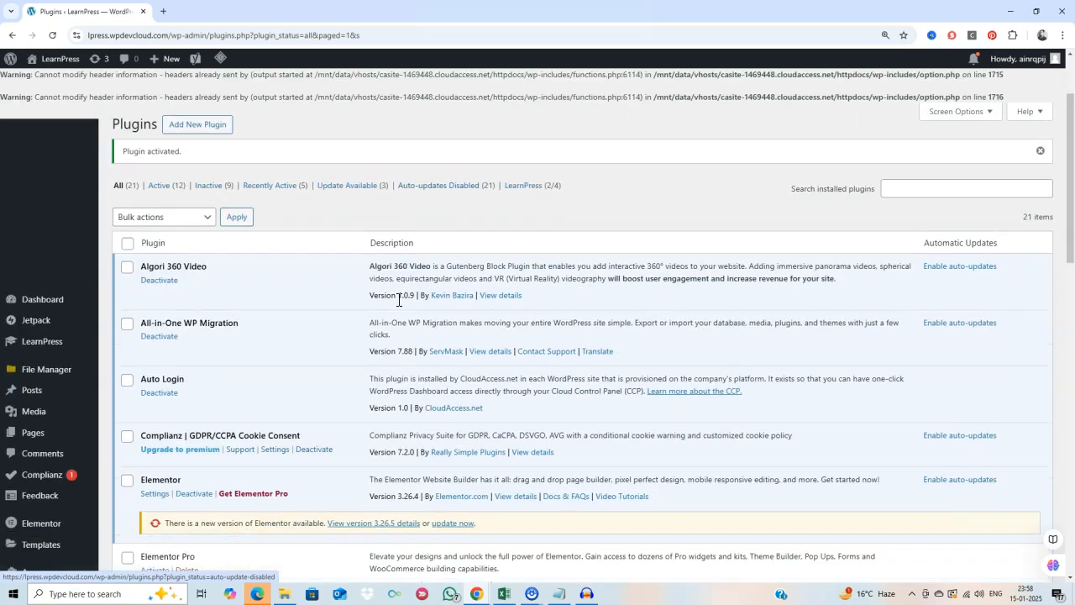
{"action": "scroll", "coordinate": [398, 302], "scroll_direction": "down", "scroll_amount": 2}
{"action": "scroll", "coordinate": [398, 300], "scroll_direction": "up", "scroll_amount": 2}
{"action": "scroll", "coordinate": [398, 300], "scroll_direction": "up", "scroll_amount": 2}
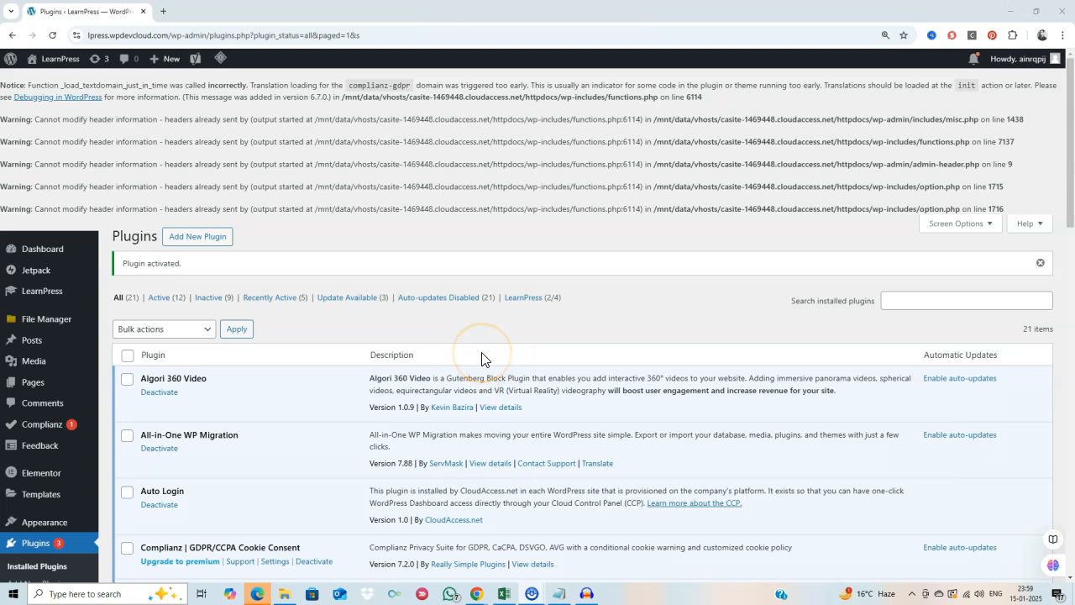
{"action": "scroll", "coordinate": [648, 307], "scroll_direction": "down", "scroll_amount": 2}
{"action": "scroll", "coordinate": [647, 307], "scroll_direction": "up", "scroll_amount": 2}
Open wp-config.php from the httpdocs folder in the File Manager's code editor
{"action": "mouse_move", "coordinate": [50, 319]}
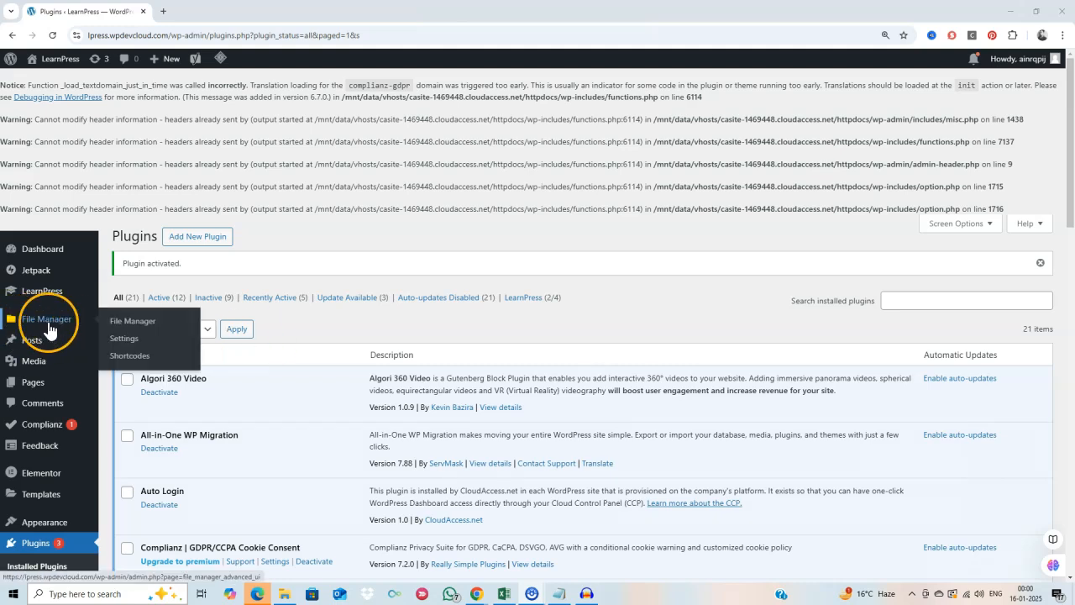
{"action": "left_click", "coordinate": [118, 324]}
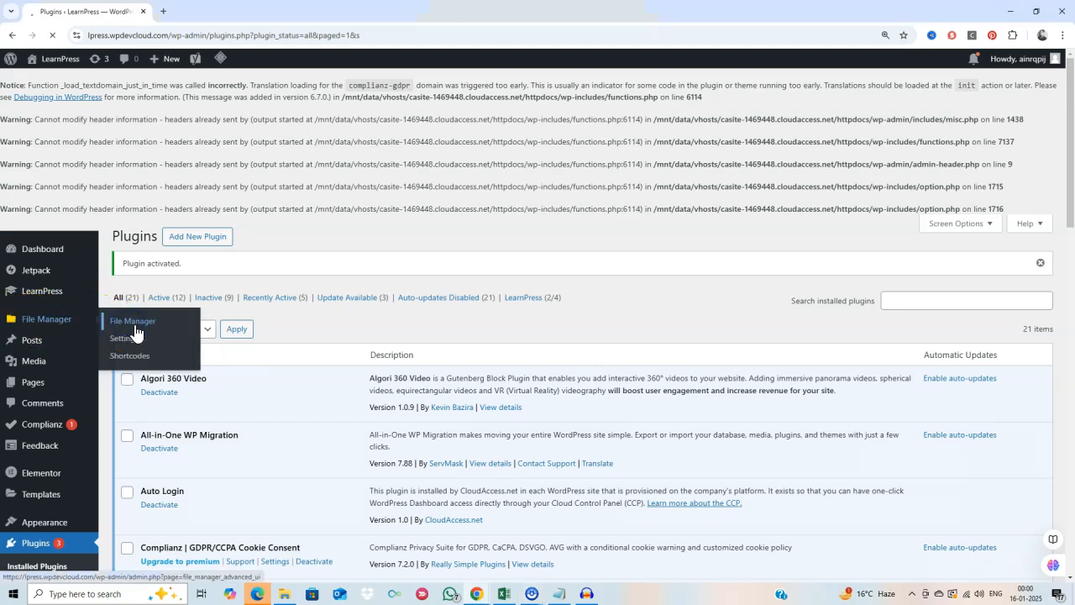
{"action": "left_click", "coordinate": [242, 319]}
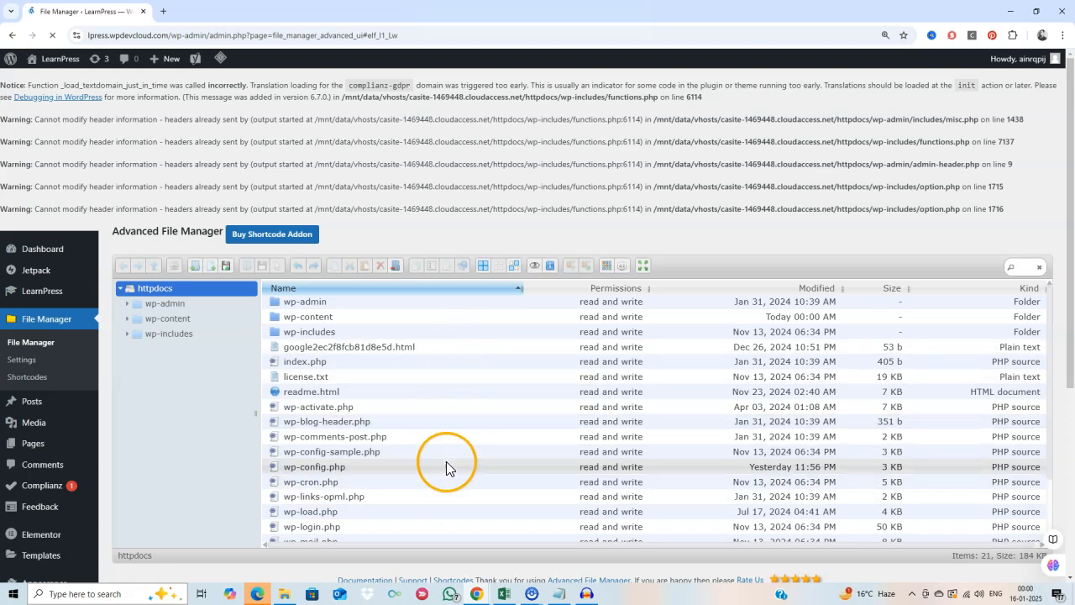
{"action": "left_click", "coordinate": [295, 468]}
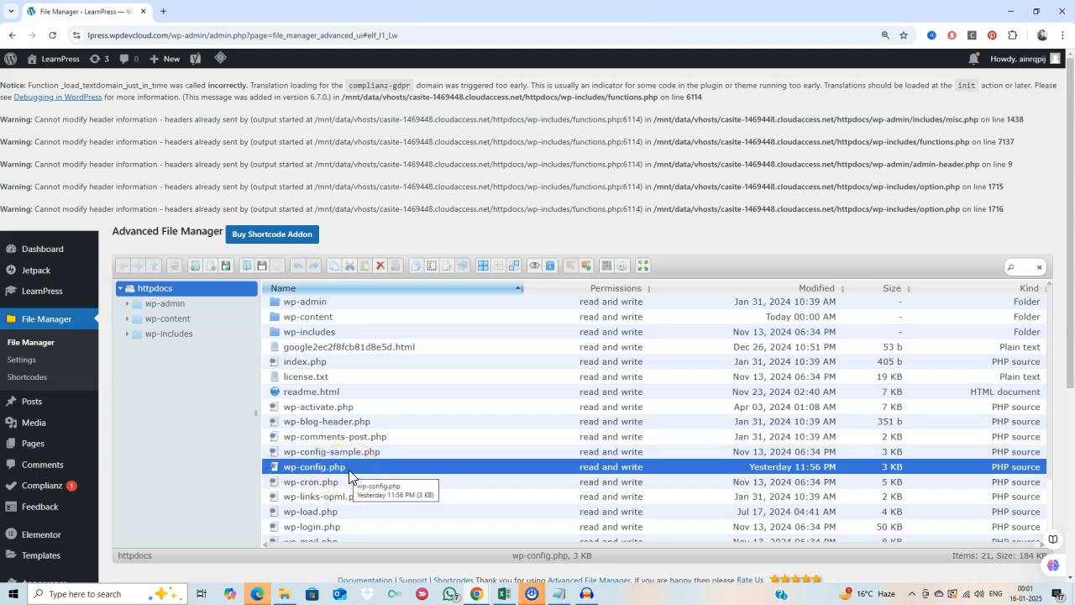
{"action": "right_click", "coordinate": [370, 468]}
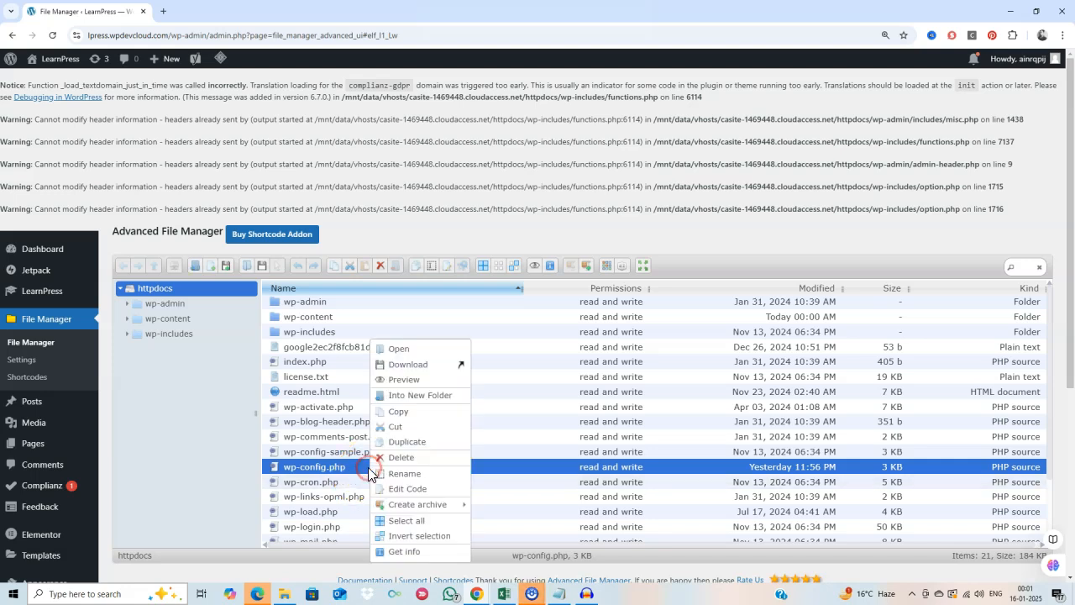
{"action": "left_click", "coordinate": [393, 489]}
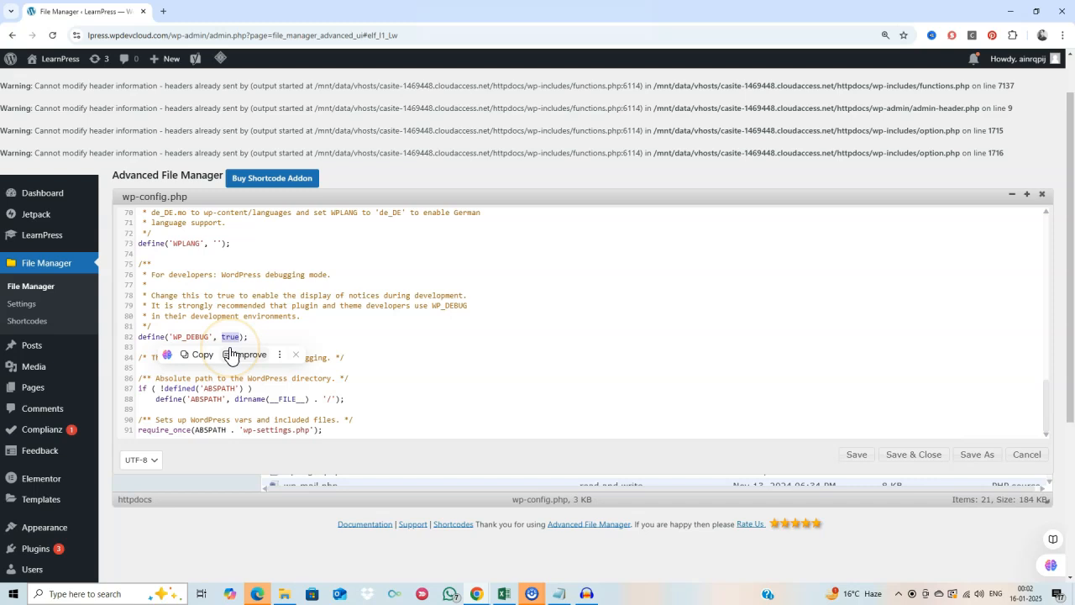
Set WP_DEBUG to false and add the line define('WP_DEBUG_DISPLAY', false); below the "stop editing" comment
{"action": "type", "text": "false);"}
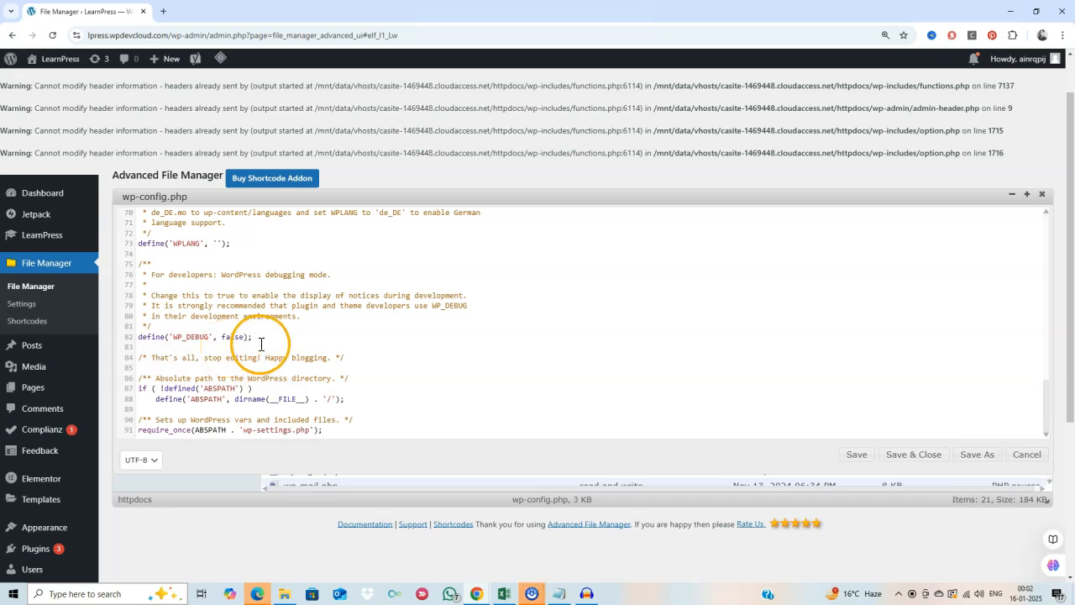
{"action": "left_click", "coordinate": [344, 358]}
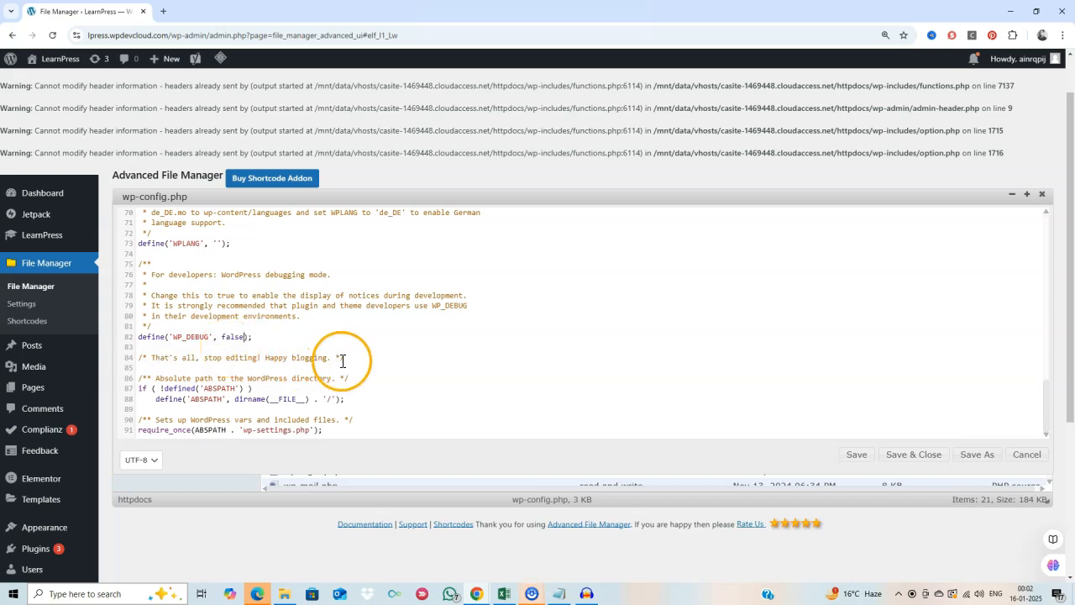
{"action": "key", "text": "Return"}
{"action": "type", "text": "define('WP_DEBUG_DISPLAY', false);"}
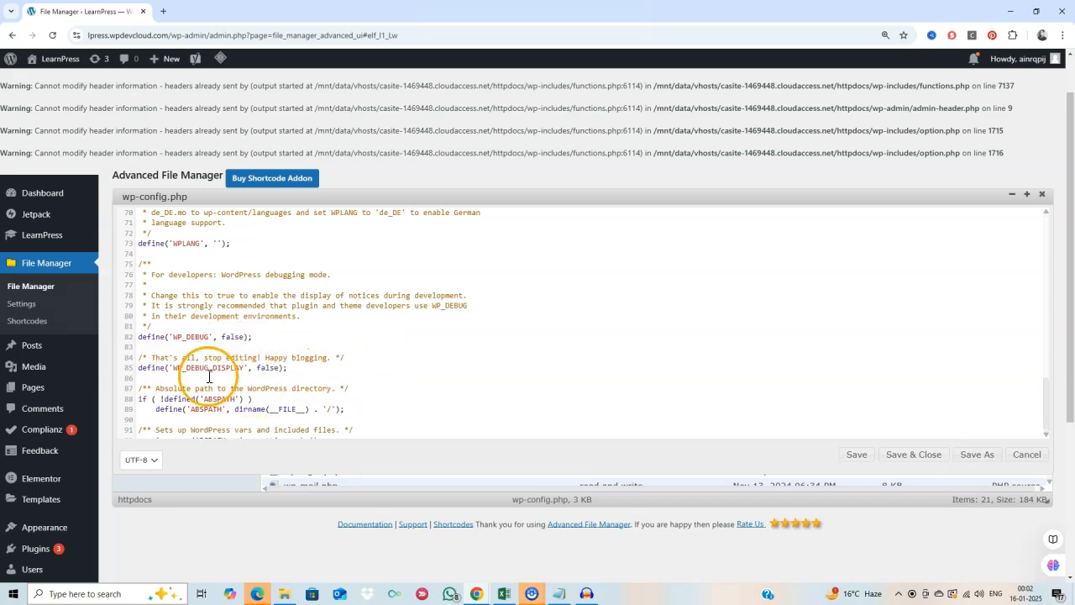
Check the WP_DEBUG_DISPLAY line, and save and close wp-config.php
{"action": "left_click", "coordinate": [279, 376]}
{"action": "left_click", "coordinate": [283, 378]}
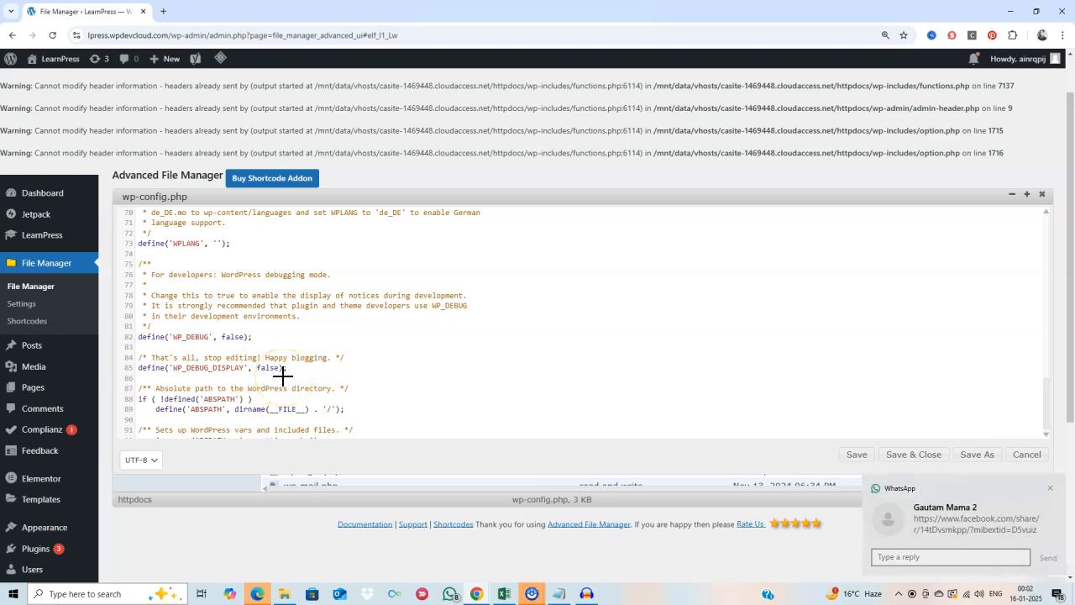
{"action": "left_click_drag", "start_coordinate": [283, 378], "coordinate": [139, 368]}
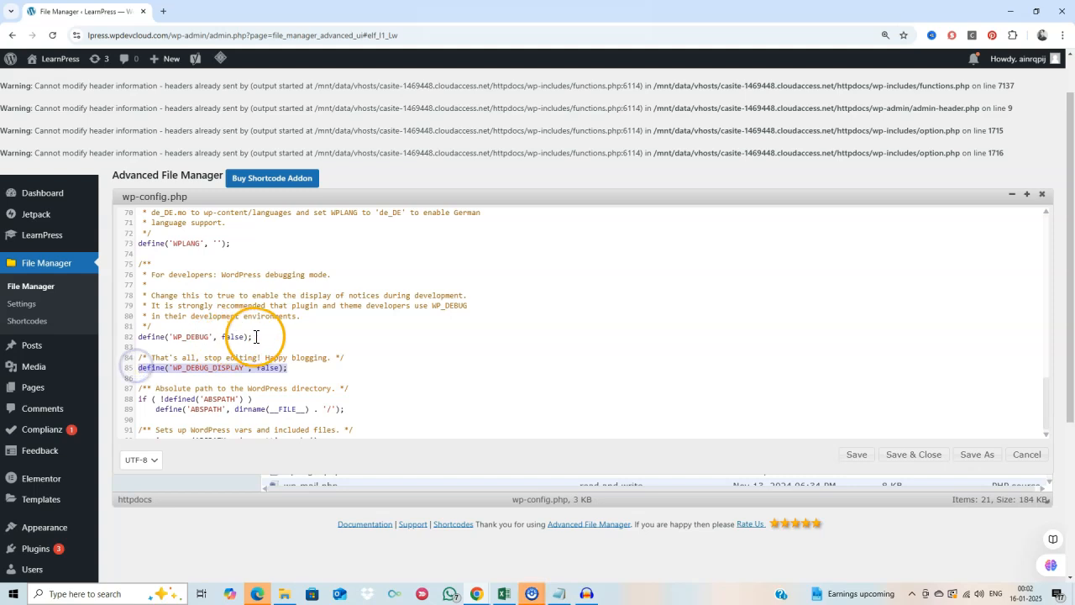
{"action": "left_click", "coordinate": [310, 377]}
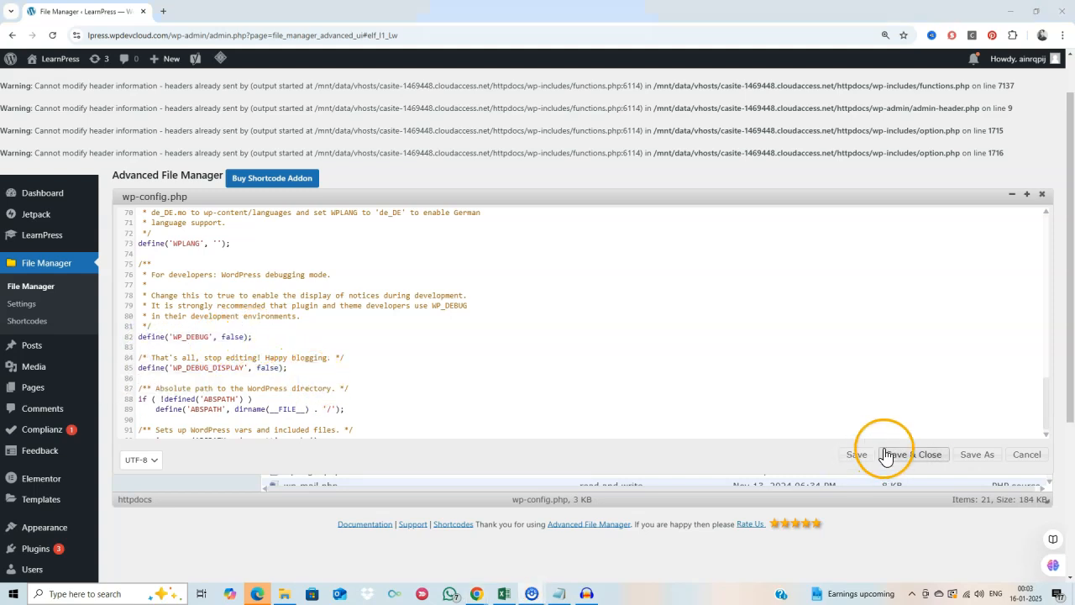
{"action": "left_click", "coordinate": [908, 460]}
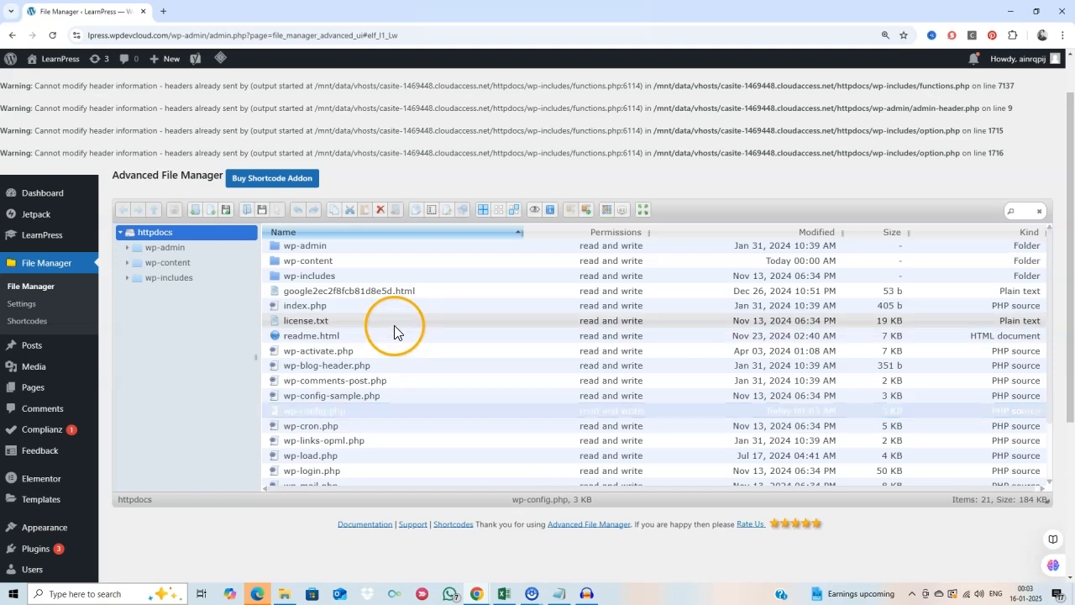
Reload the file manager page and open the Dashboard to check whether the warnings still appear
{"action": "left_click", "coordinate": [51, 39]}
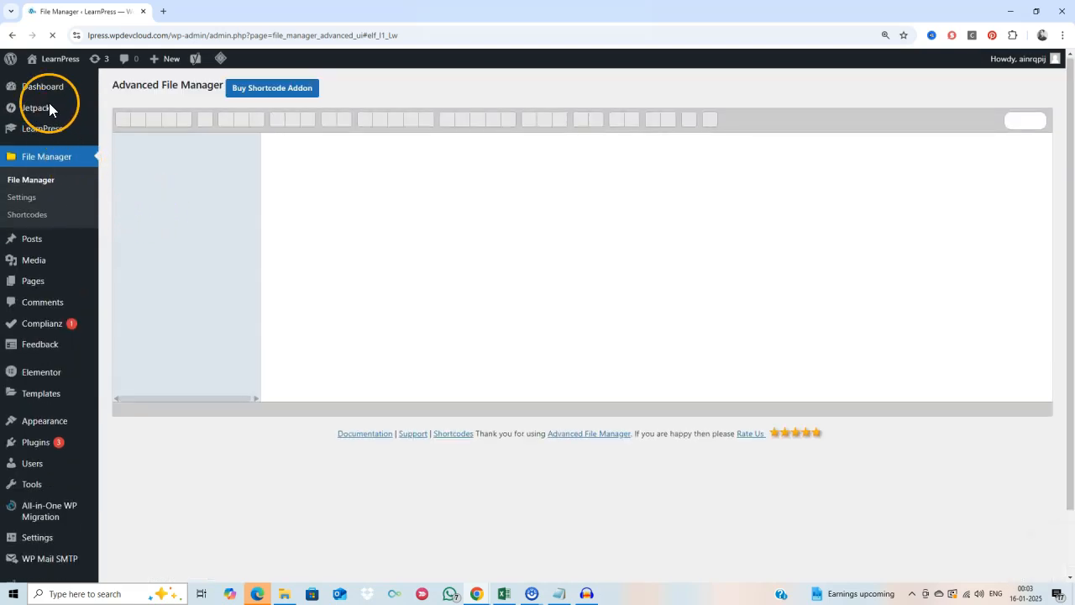
{"action": "left_click", "coordinate": [46, 93]}
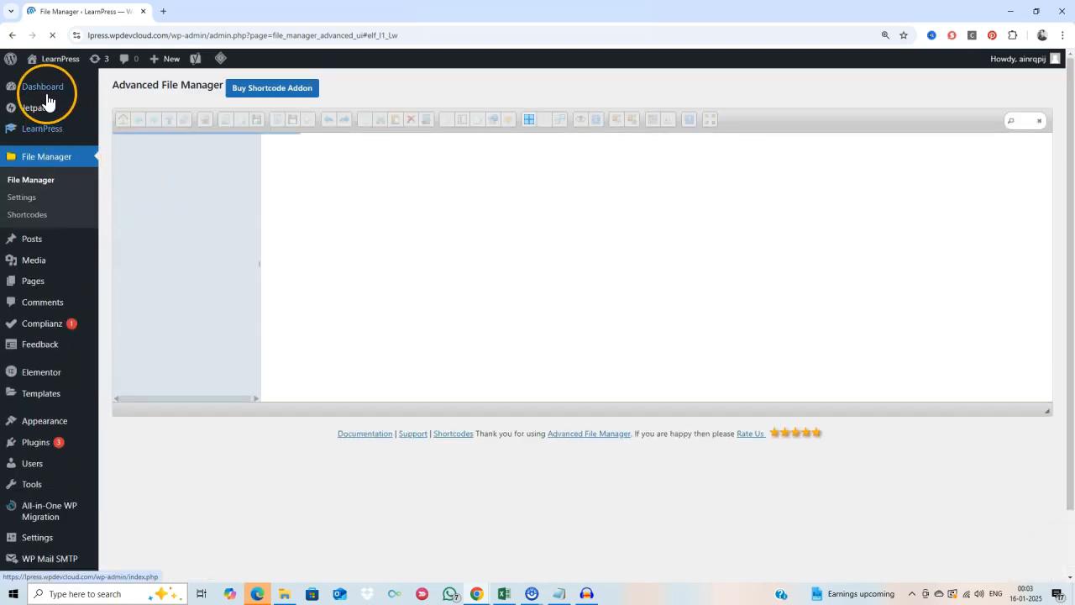
{"action": "left_click", "coordinate": [588, 107]}
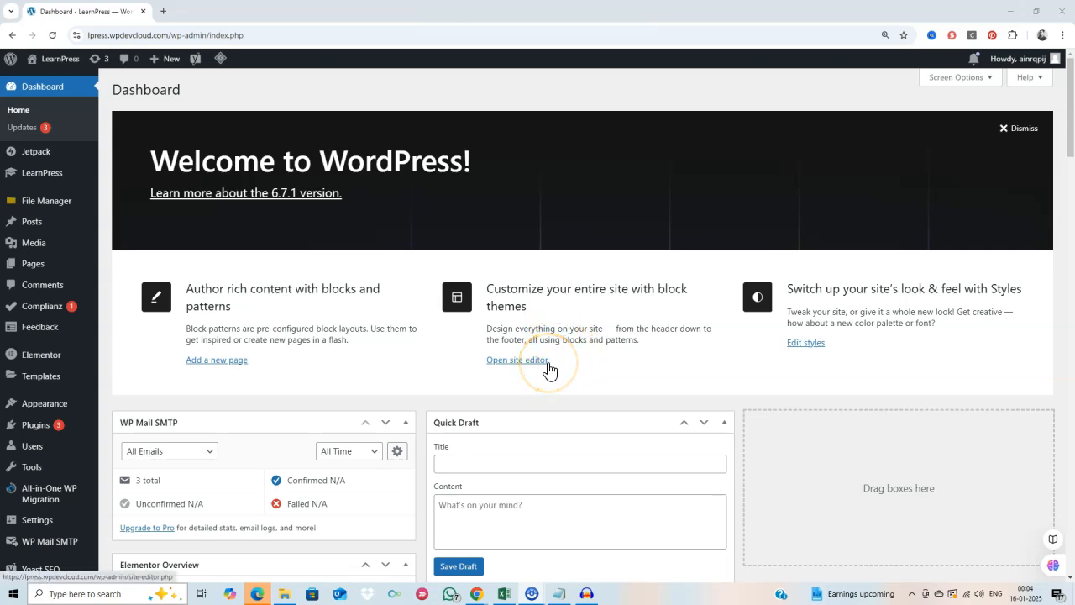
Go to the page for adding new plugins and search for "WP Debugging"
{"action": "mouse_move", "coordinate": [46, 427]}
{"action": "left_click", "coordinate": [128, 445]}
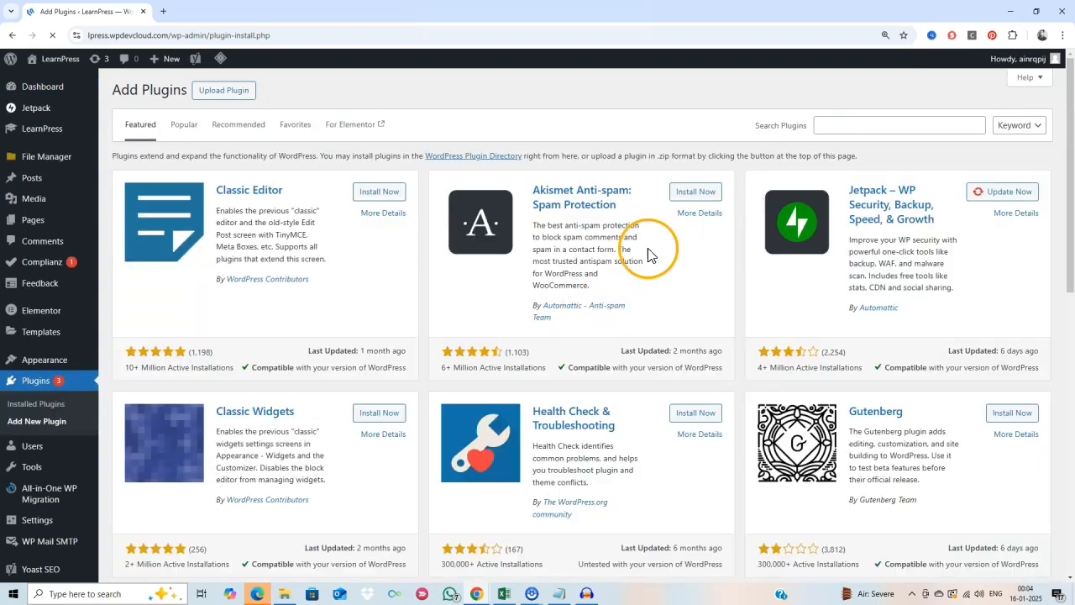
{"action": "left_click", "coordinate": [843, 129]}
{"action": "type", "text": "WP Debugging"}
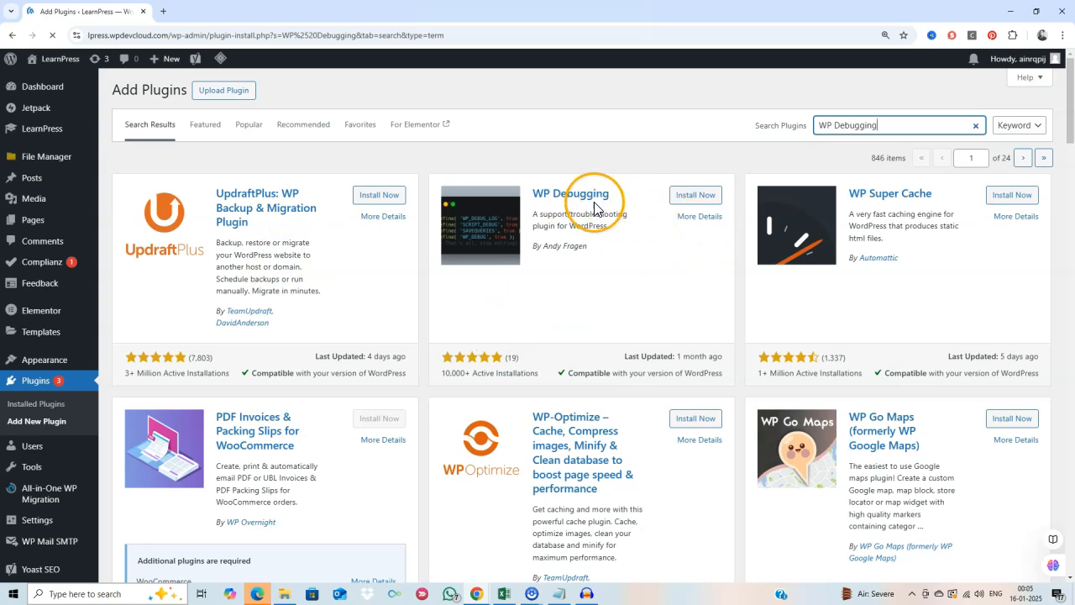
Install and activate the WP Debugging plugin
{"action": "left_click", "coordinate": [688, 200]}
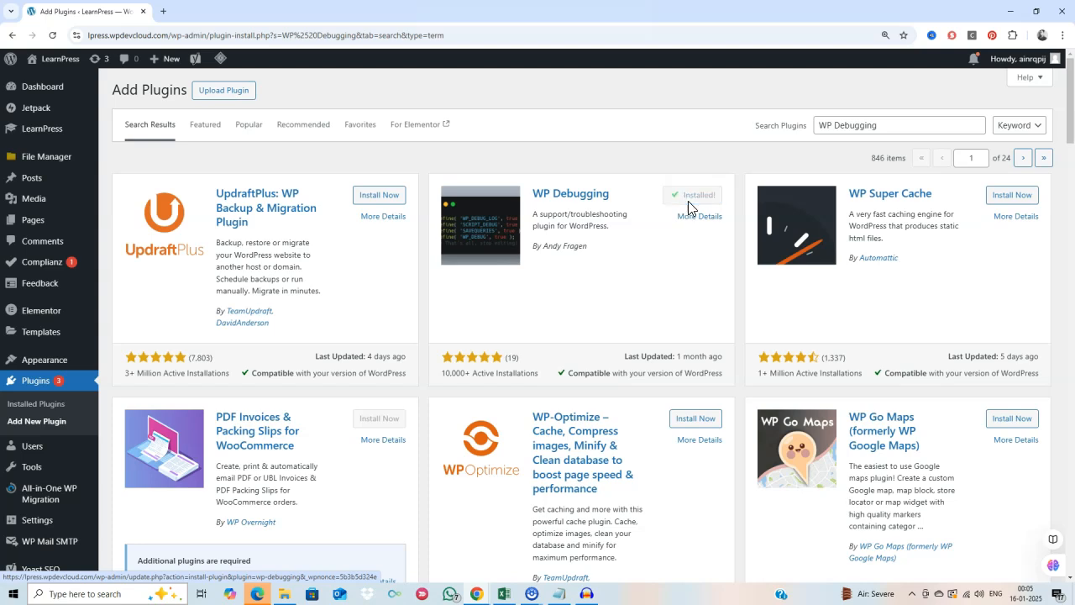
{"action": "left_click", "coordinate": [710, 202]}
{"action": "left_click", "coordinate": [701, 225]}
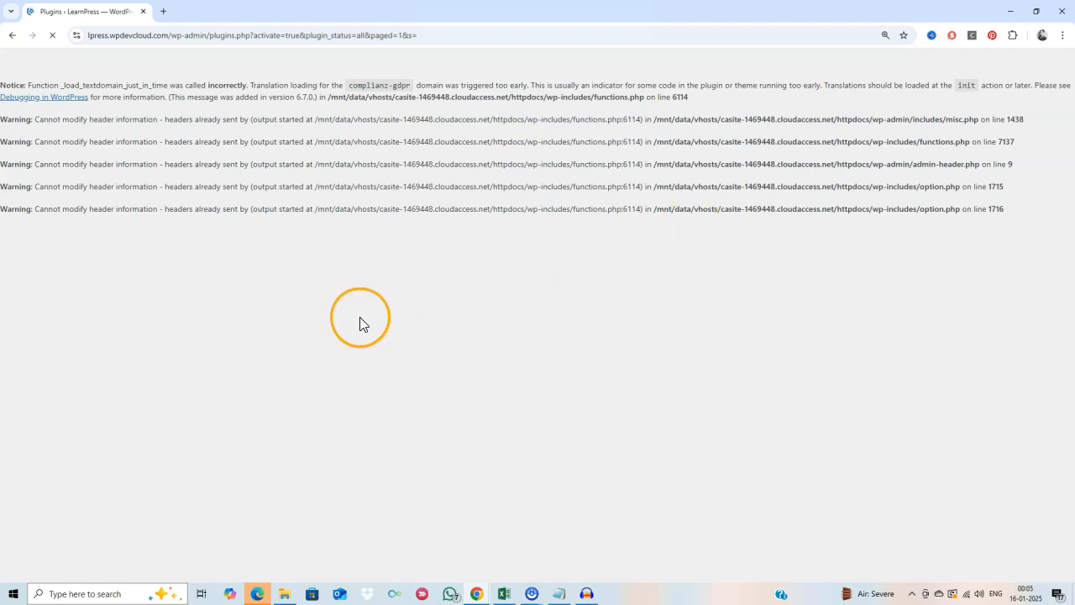
Find WP Debugging in the installed plugins list and open its settings
{"action": "scroll", "coordinate": [360, 318], "scroll_direction": "down", "scroll_amount": 3}
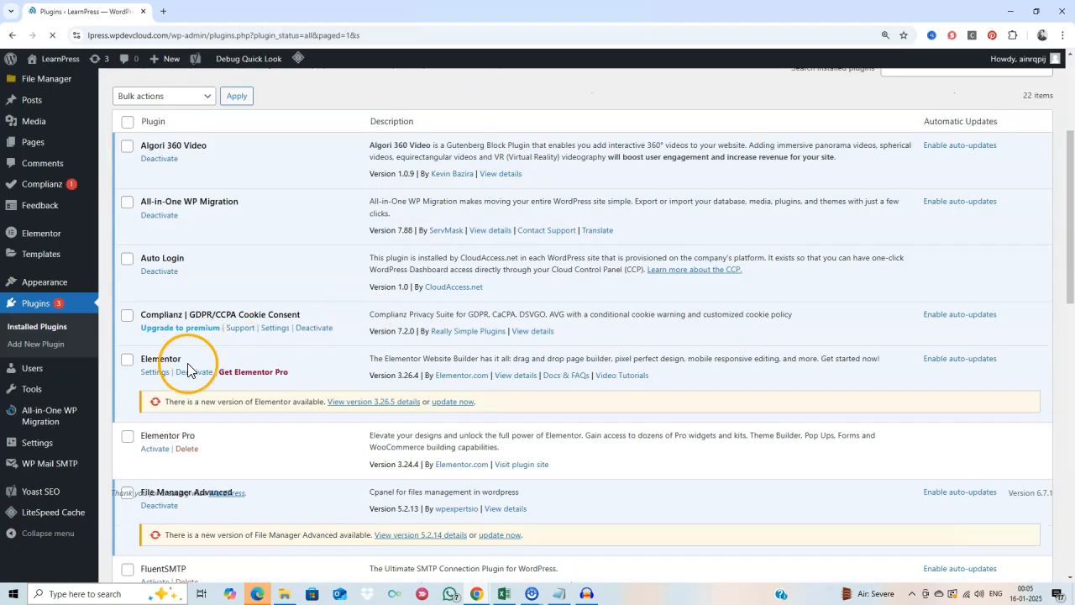
{"action": "scroll", "coordinate": [83, 354], "scroll_direction": "down", "scroll_amount": 3}
{"action": "scroll", "coordinate": [83, 352], "scroll_direction": "up", "scroll_amount": 2}
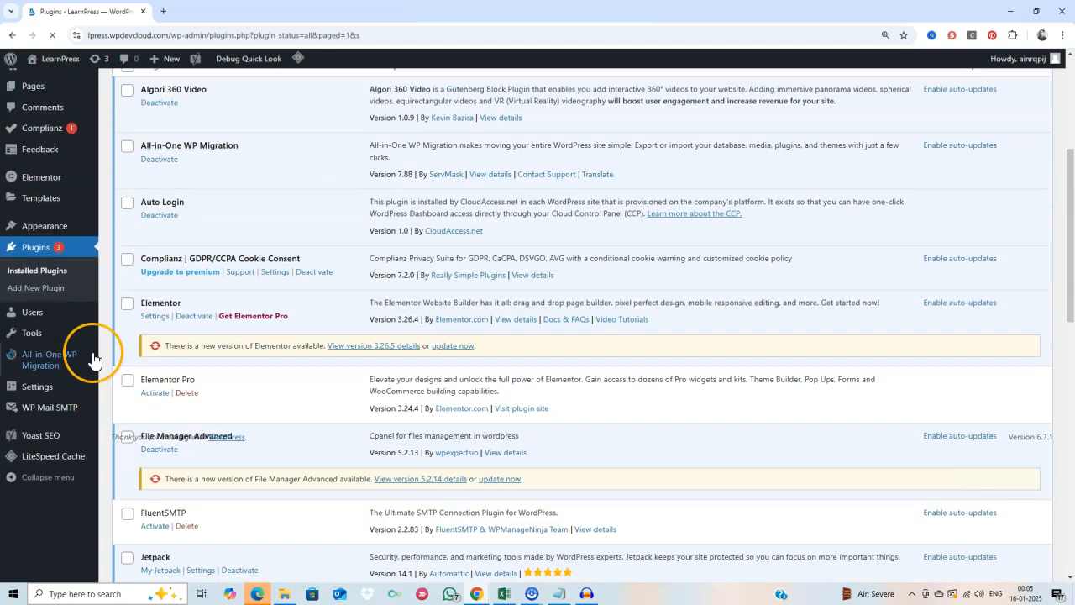
{"action": "scroll", "coordinate": [175, 420], "scroll_direction": "down", "scroll_amount": 5}
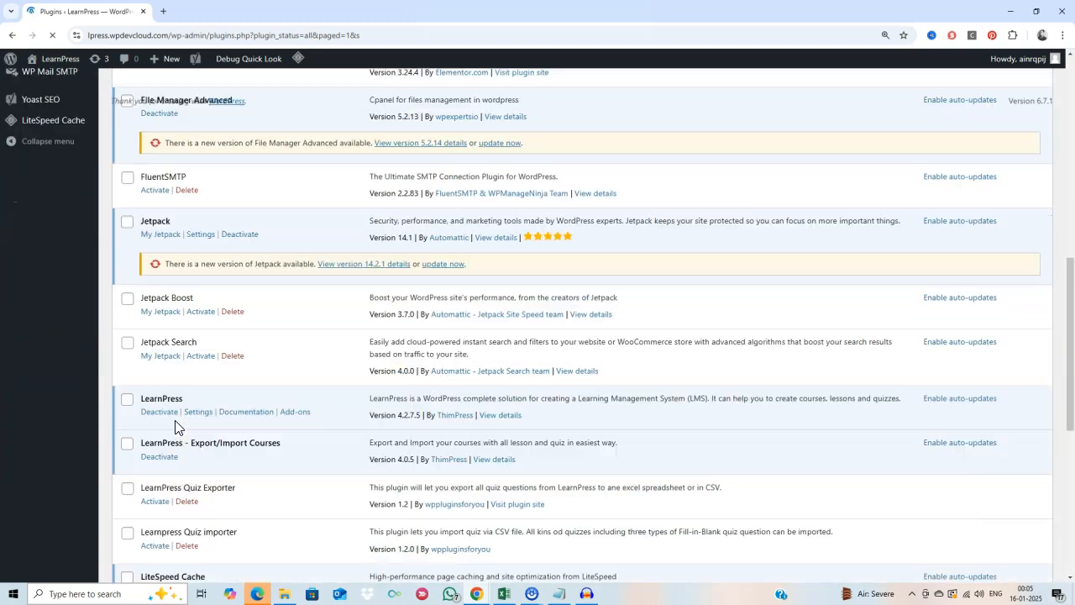
{"action": "scroll", "coordinate": [175, 427], "scroll_direction": "down", "scroll_amount": 5}
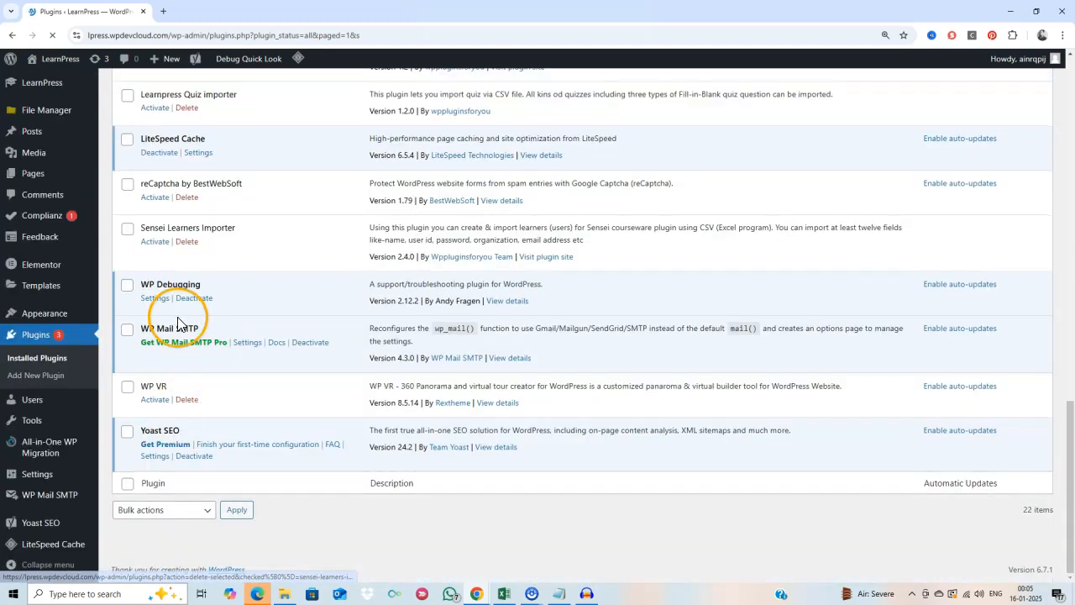
{"action": "left_click", "coordinate": [155, 299]}
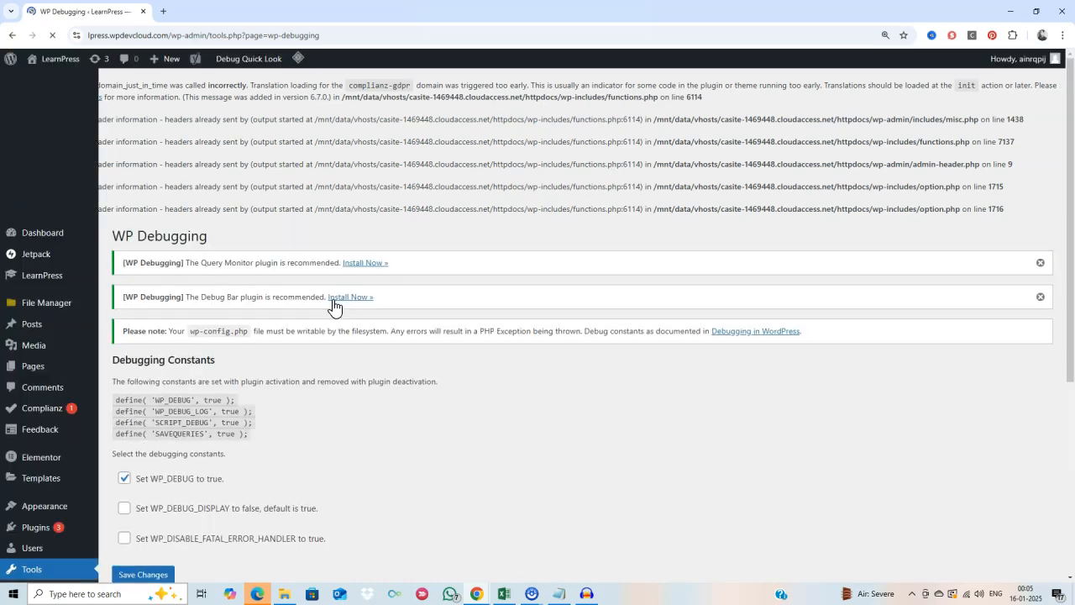
Disable the "Set WP_DEBUG to true" debugging constant and save the WP Debugging settings
{"action": "scroll", "coordinate": [334, 307], "scroll_direction": "down", "scroll_amount": 2}
{"action": "left_click", "coordinate": [192, 335]}
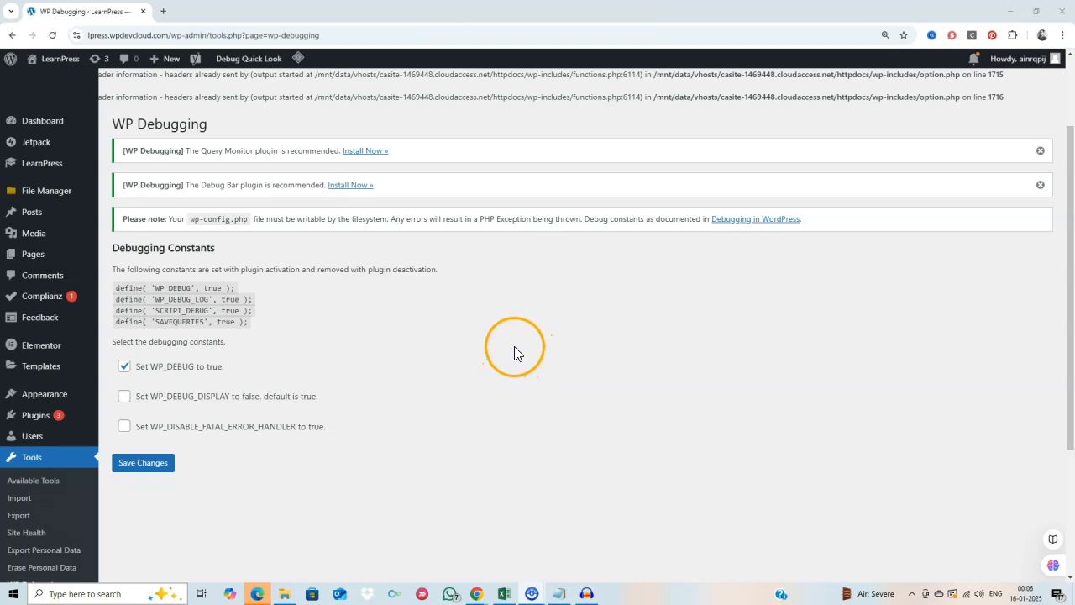
{"action": "left_click", "coordinate": [124, 397]}
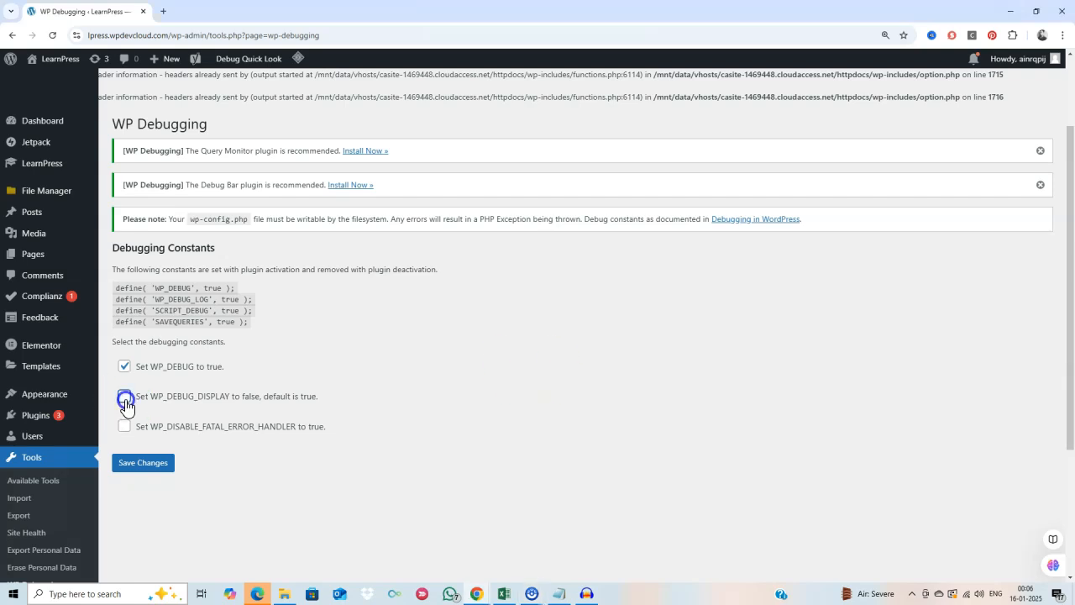
{"action": "left_click", "coordinate": [124, 366]}
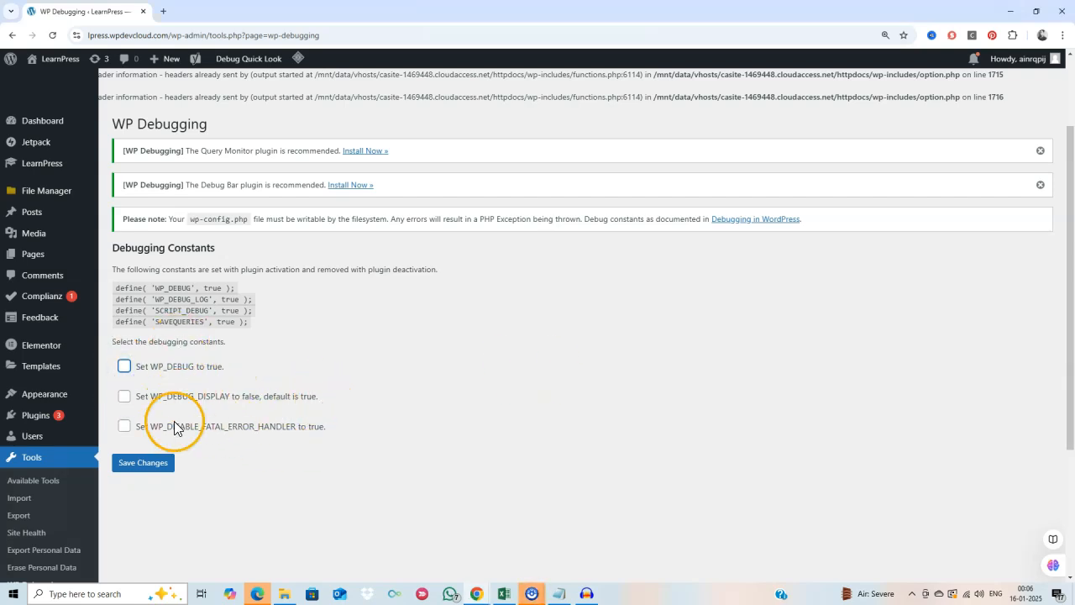
{"action": "left_click_drag", "start_coordinate": [114, 247], "coordinate": [225, 248]}
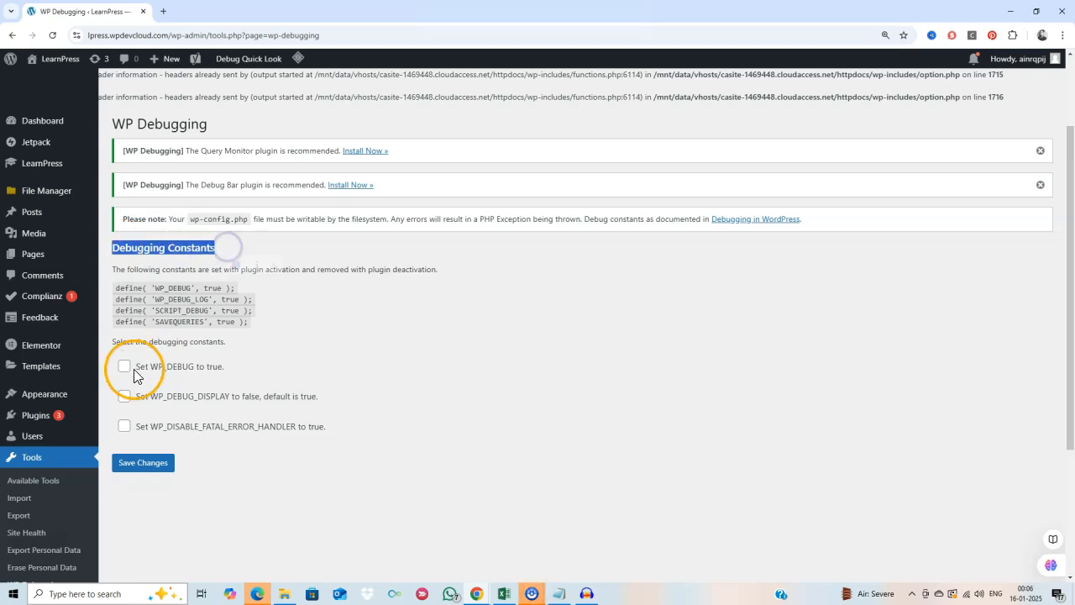
{"action": "left_click", "coordinate": [156, 463]}
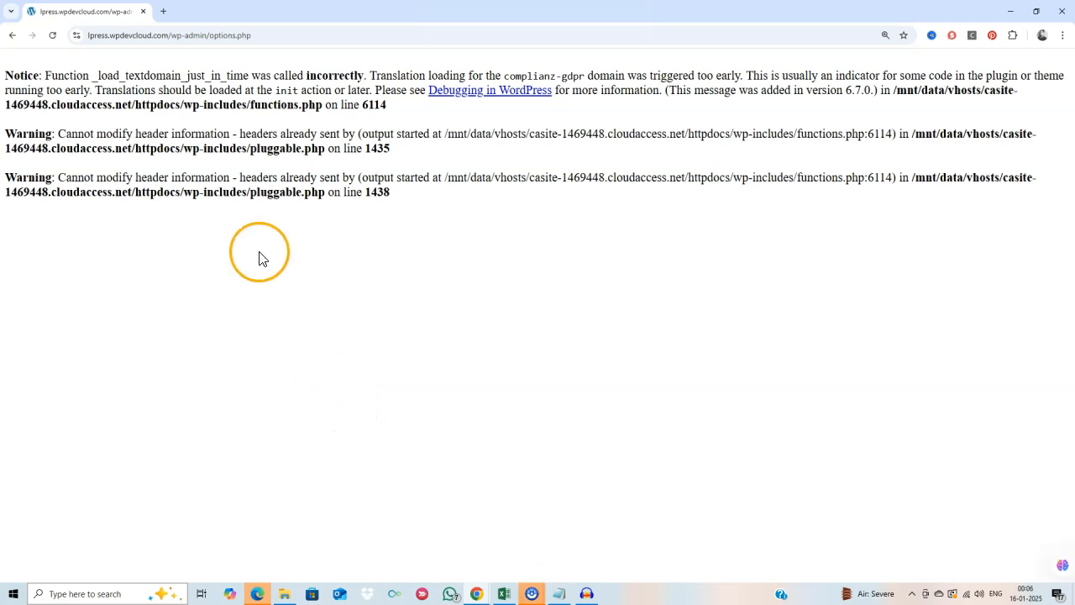
Remove options.php from the page address and load the wp-admin dashboard
{"action": "left_click", "coordinate": [275, 35]}
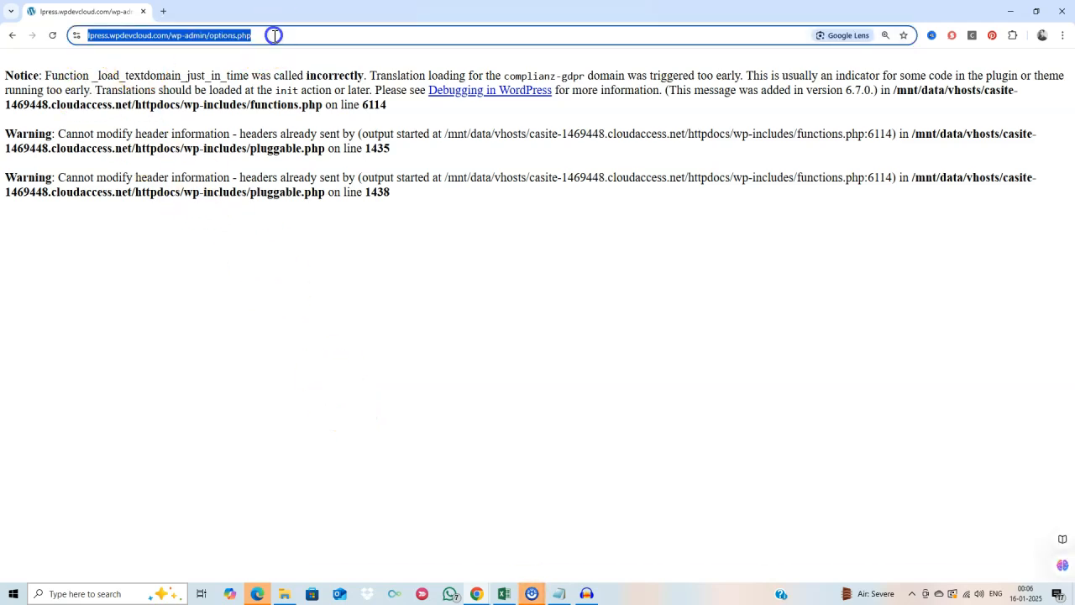
{"action": "left_click_drag", "start_coordinate": [235, 35], "coordinate": [367, 34]}
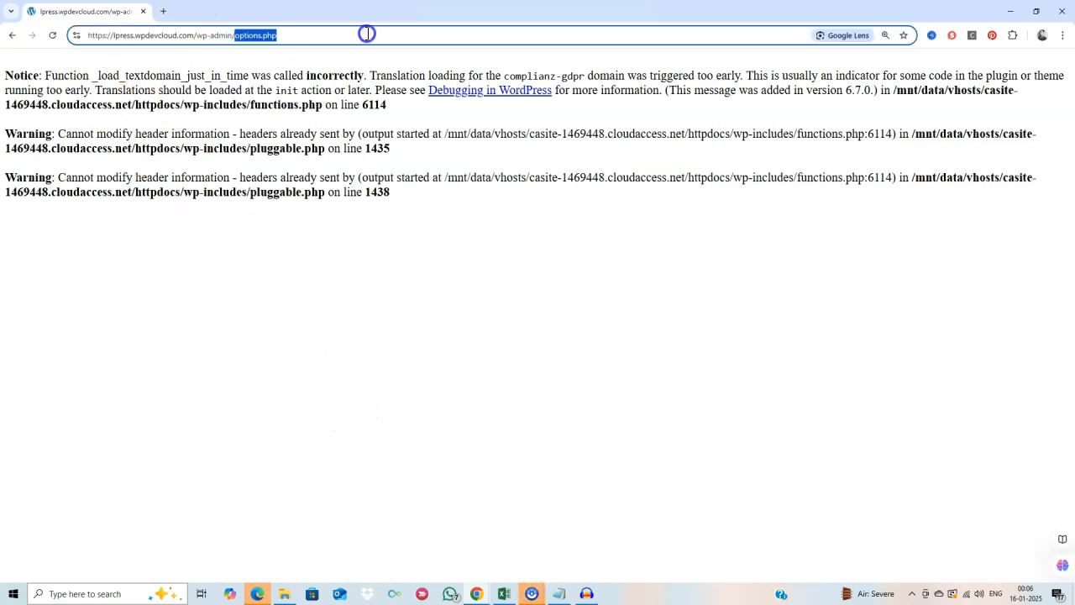
{"action": "key", "text": "BackSpace"}
{"action": "key", "text": "Return"}
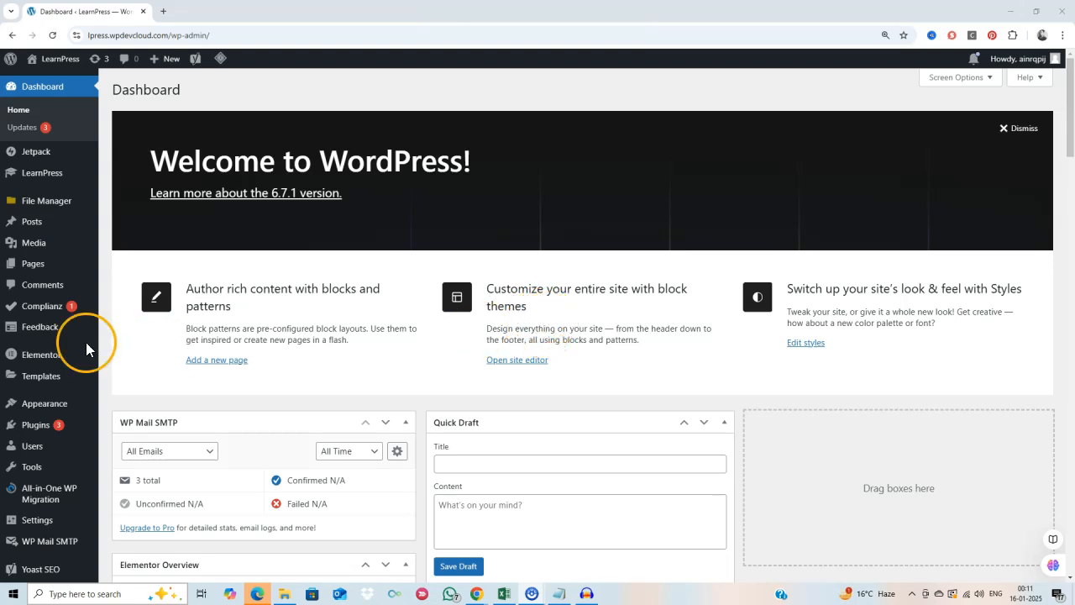
Open the installed plugins list and look through its entries
{"action": "mouse_move", "coordinate": [39, 432]}
{"action": "left_click", "coordinate": [136, 426]}
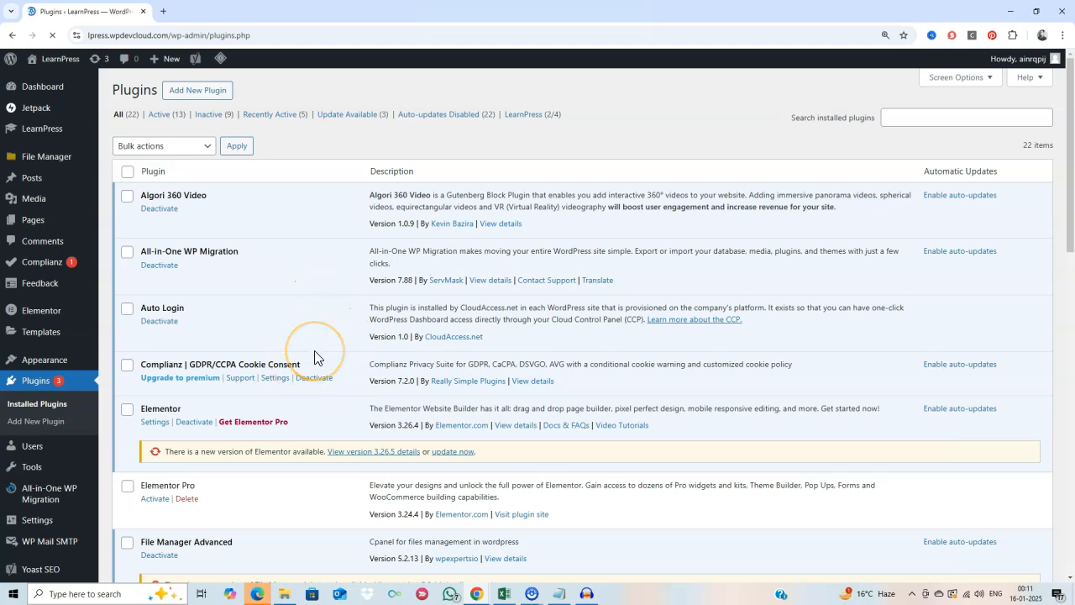
{"action": "scroll", "coordinate": [315, 357], "scroll_direction": "down", "scroll_amount": 3}
{"action": "scroll", "coordinate": [355, 384], "scroll_direction": "down", "scroll_amount": 5}
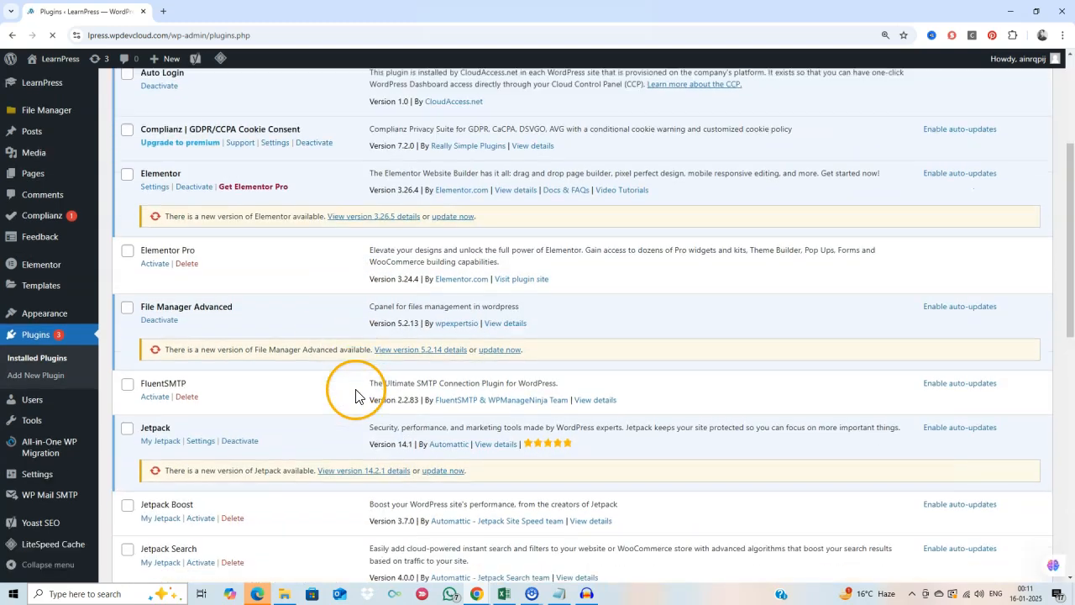
{"action": "scroll", "coordinate": [357, 376], "scroll_direction": "up", "scroll_amount": 4}
{"action": "scroll", "coordinate": [357, 376], "scroll_direction": "up", "scroll_amount": 4}
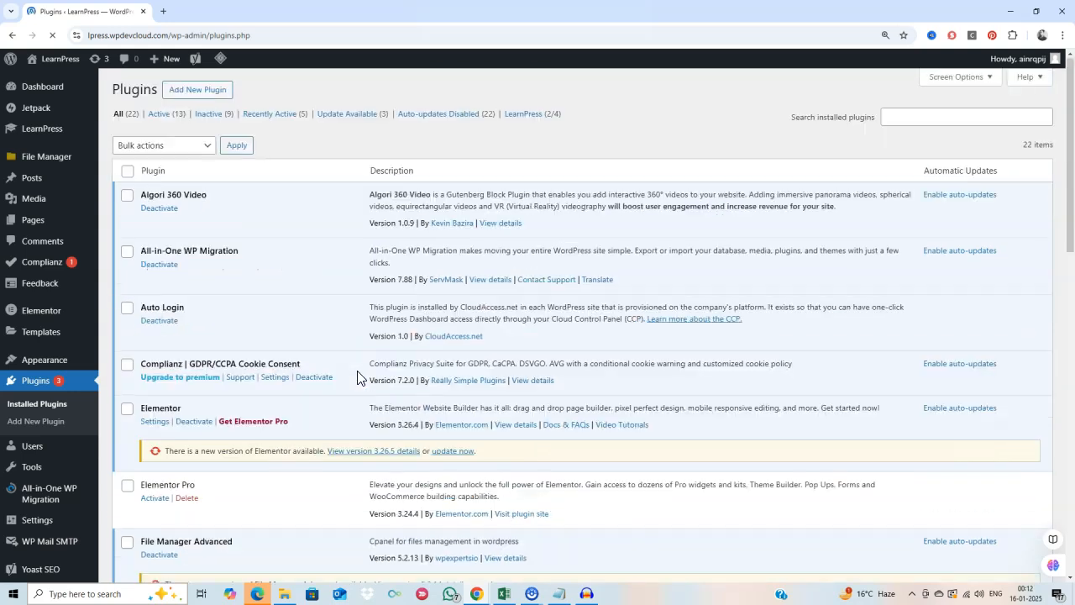